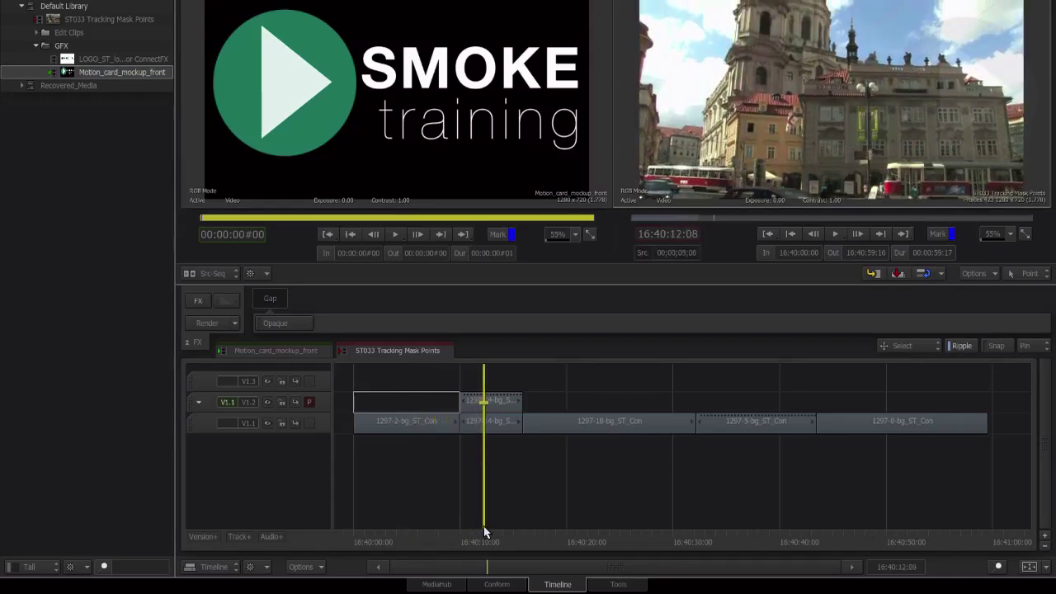
Step: Play the upper clip's Wipe mask forwards and backwards to check it tracks the green banners
double_click(395, 302)
left_click_drag(498, 429, 426, 429)
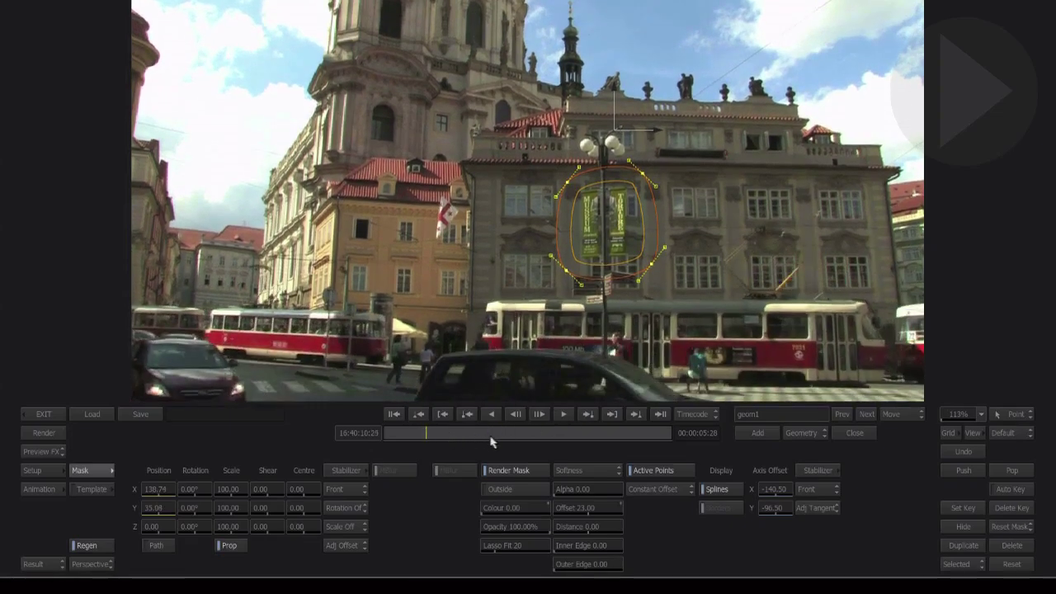
key("space")
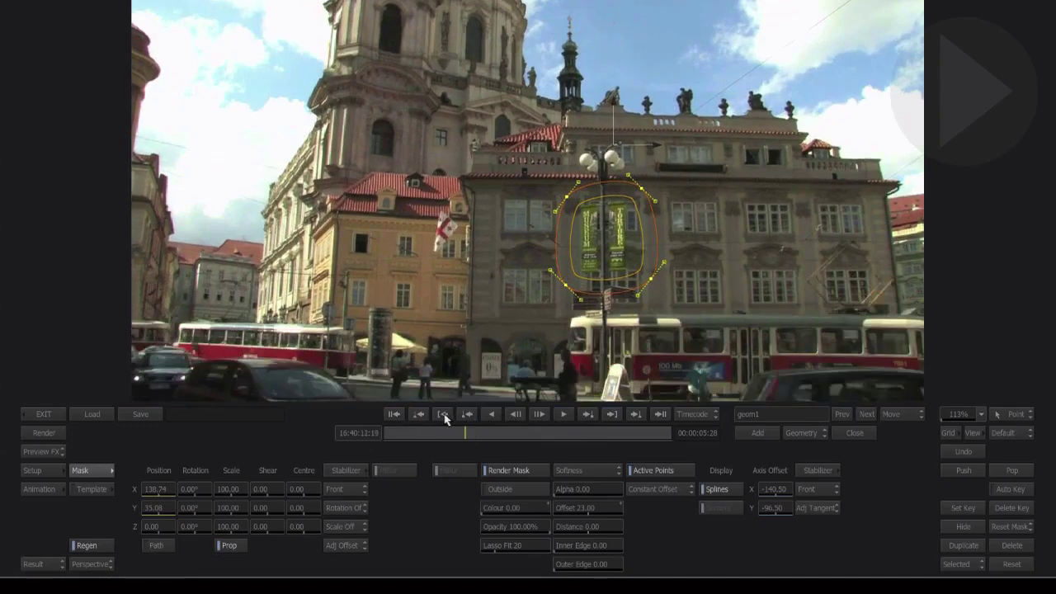
left_click(444, 414)
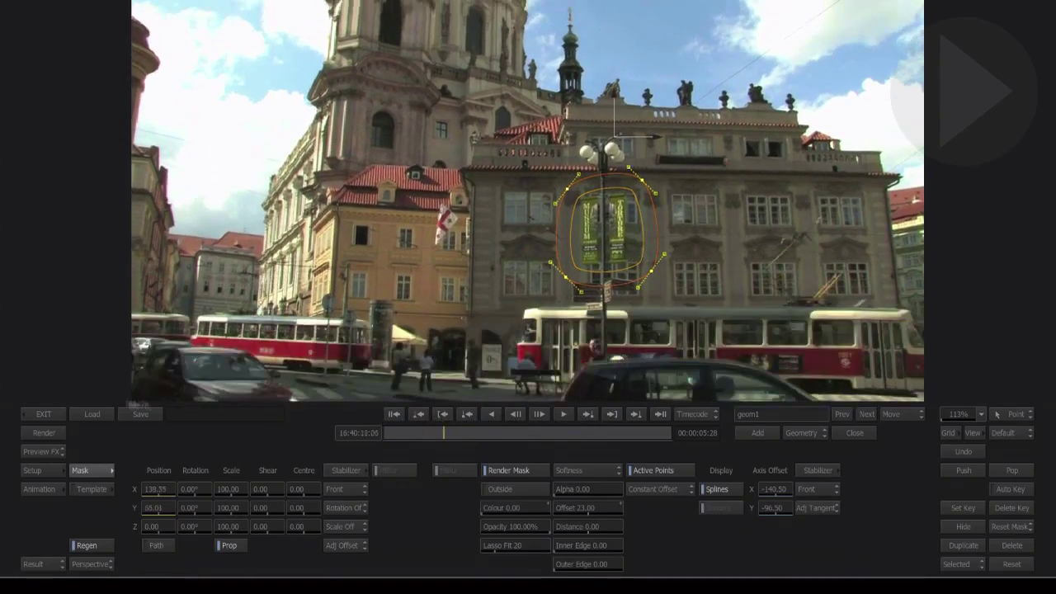
left_click(45, 415)
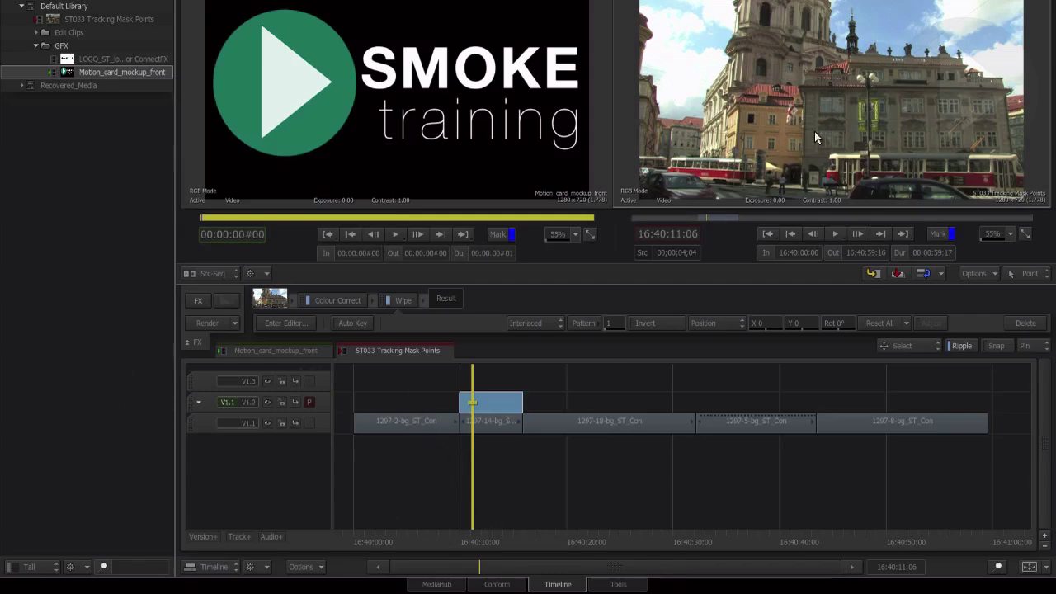
Step: Preview the record frame full screen, then activate V1.1 and re-patch V1.2 as active
key("grave")
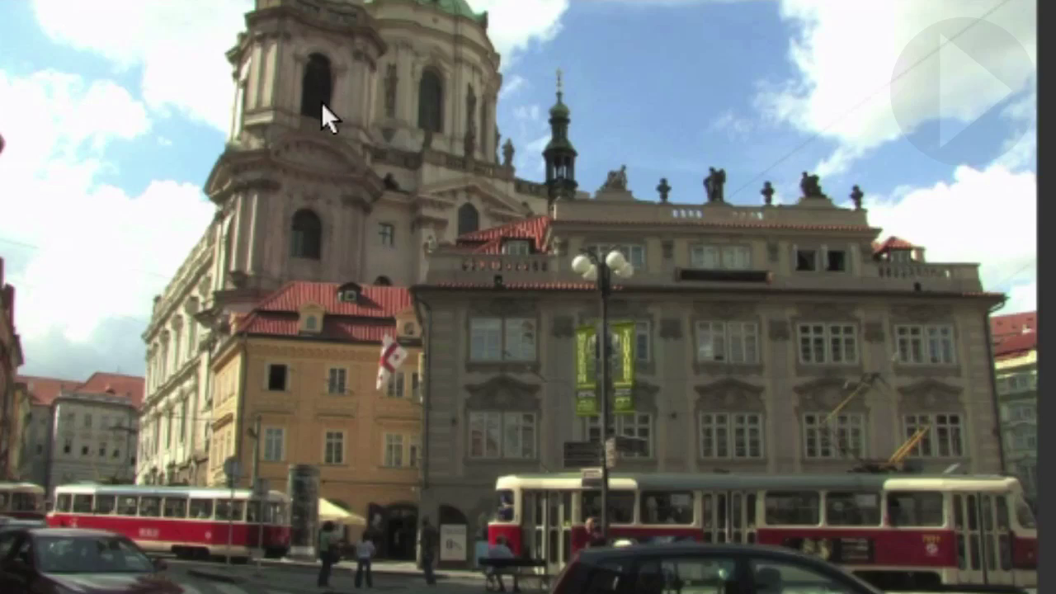
key("grave")
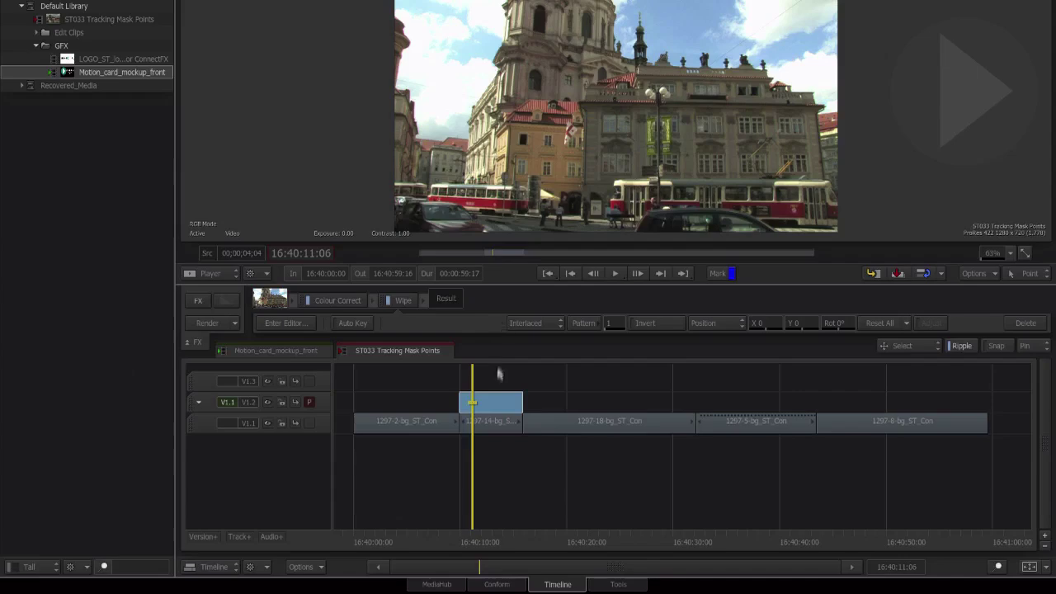
left_click(482, 428)
left_click(472, 404)
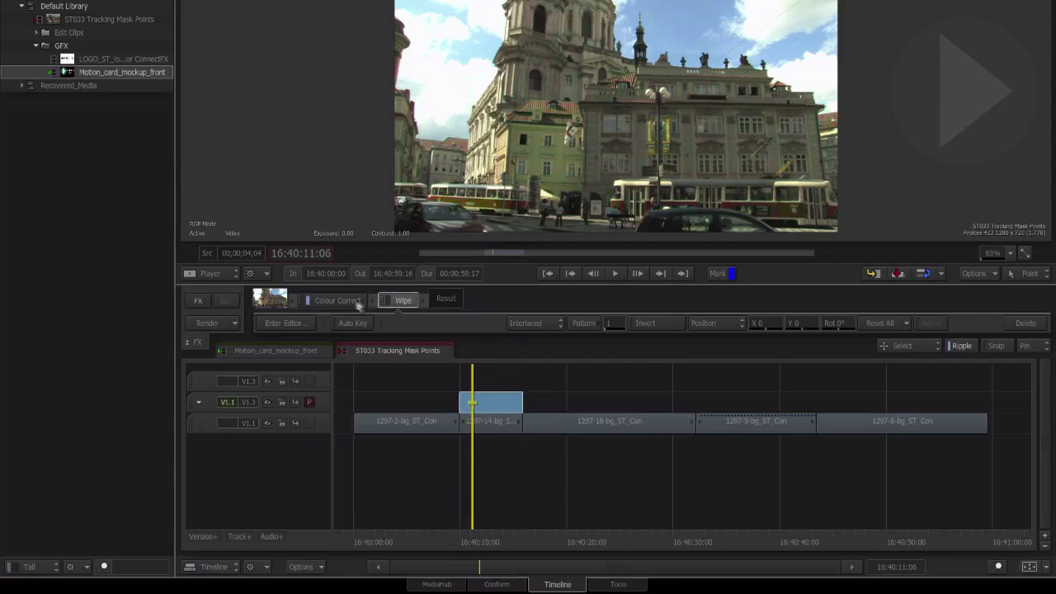
Step: Inspect the upper clip's Colour Correct (Hue 67, Sat 0.600) with View set to Result
double_click(337, 301)
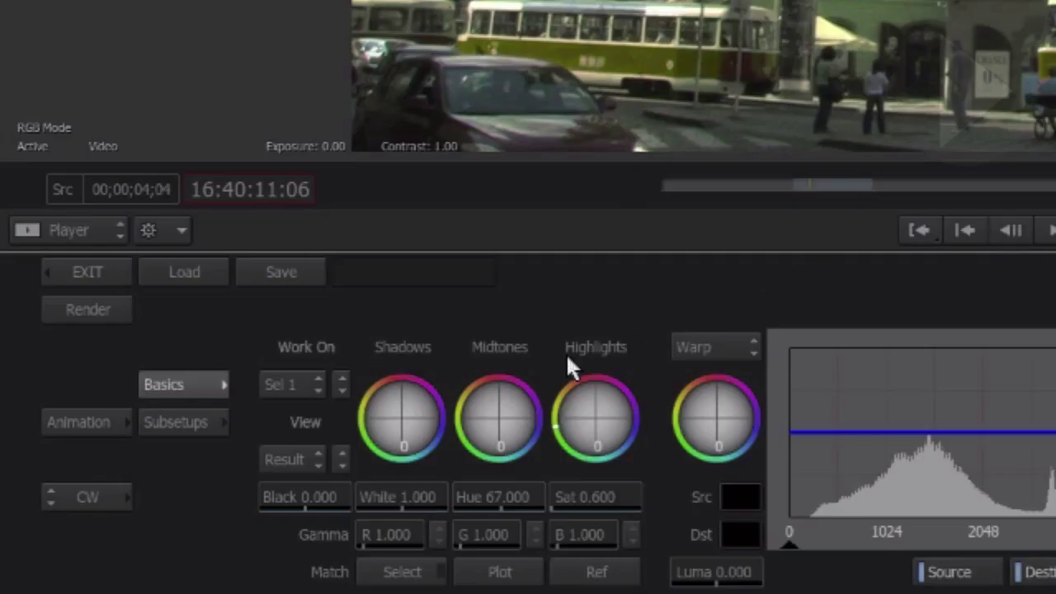
left_click(156, 508)
left_click(156, 504)
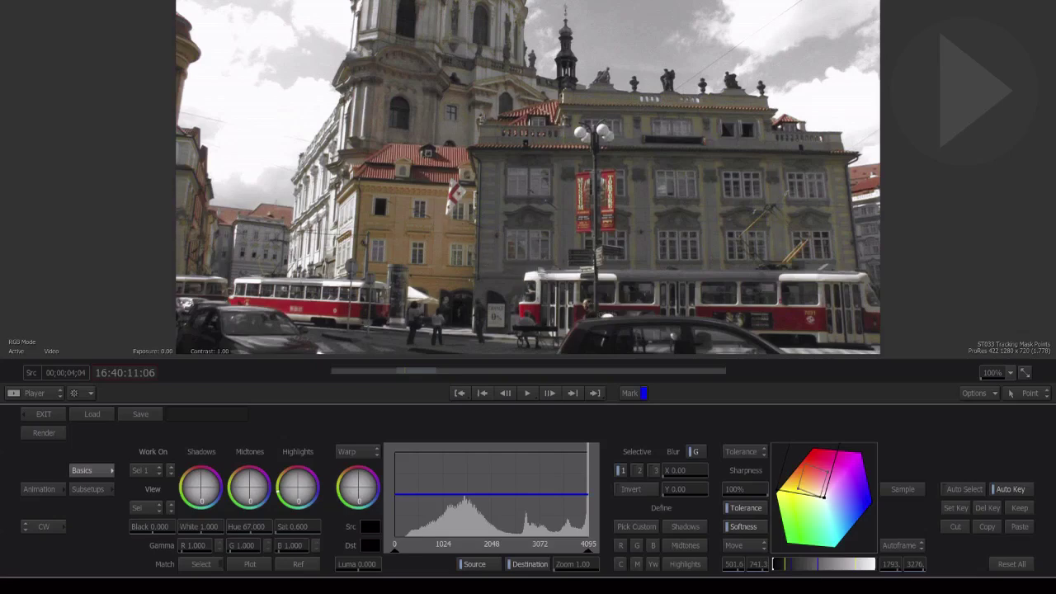
left_click(149, 507)
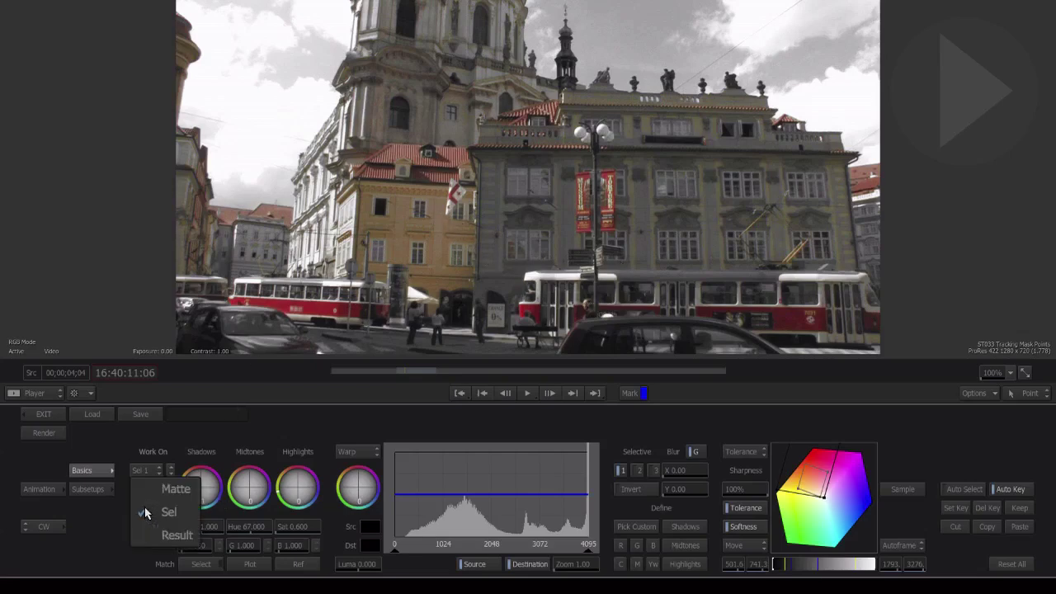
left_click(153, 527)
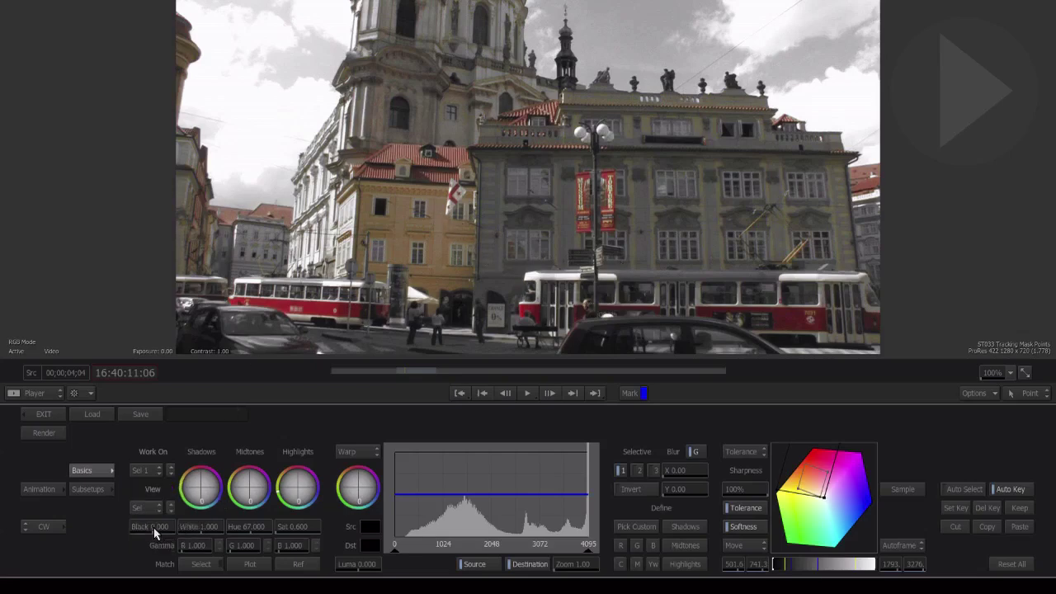
left_click(33, 417)
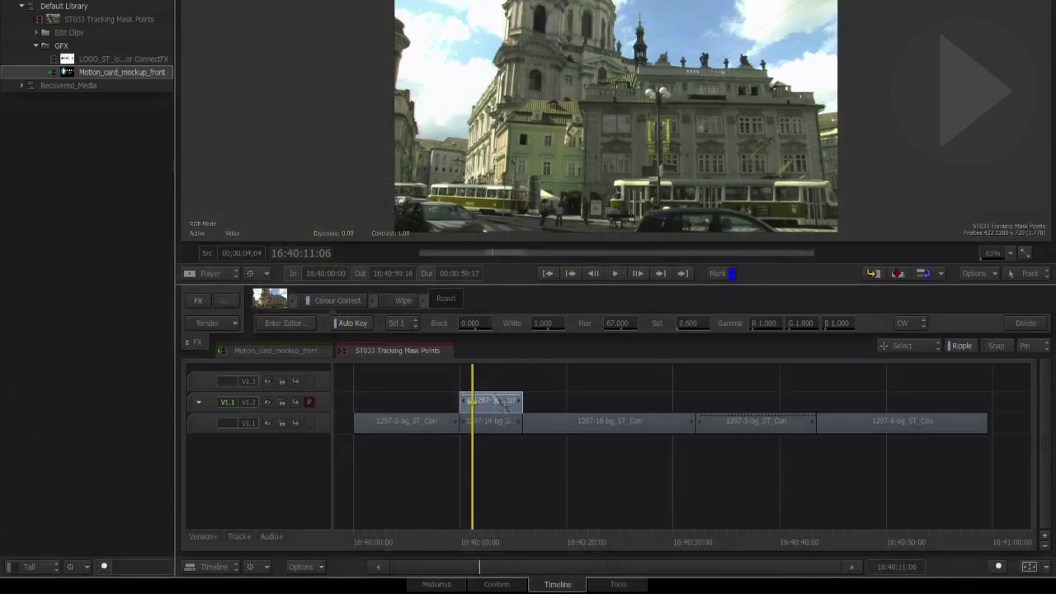
Step: Re-check the V1.2 Wipe mask on nearby frames, then select the original 1297-14 clip on V1.1
left_click(389, 302)
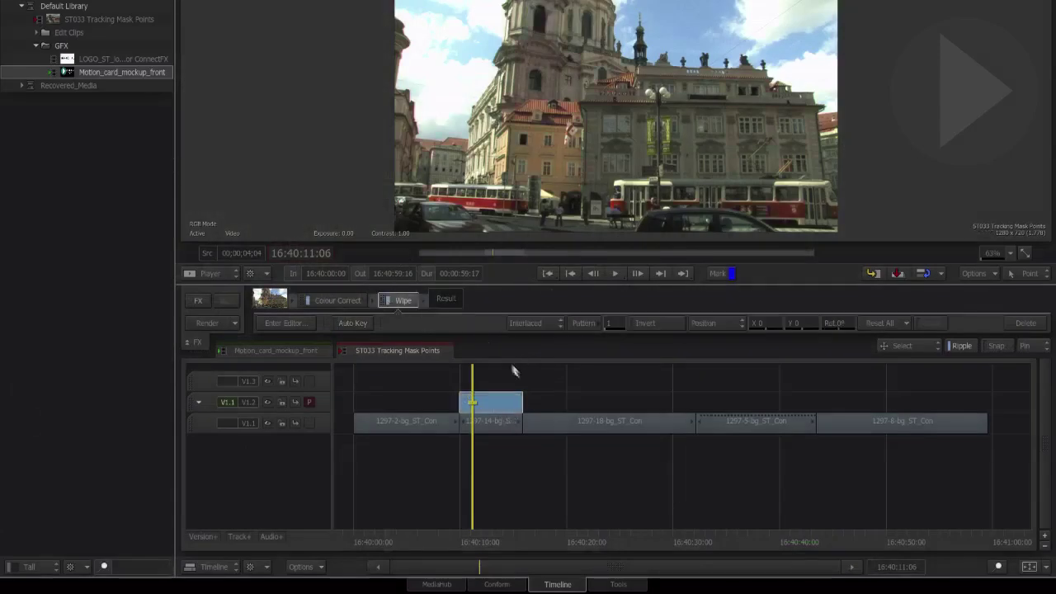
double_click(496, 407)
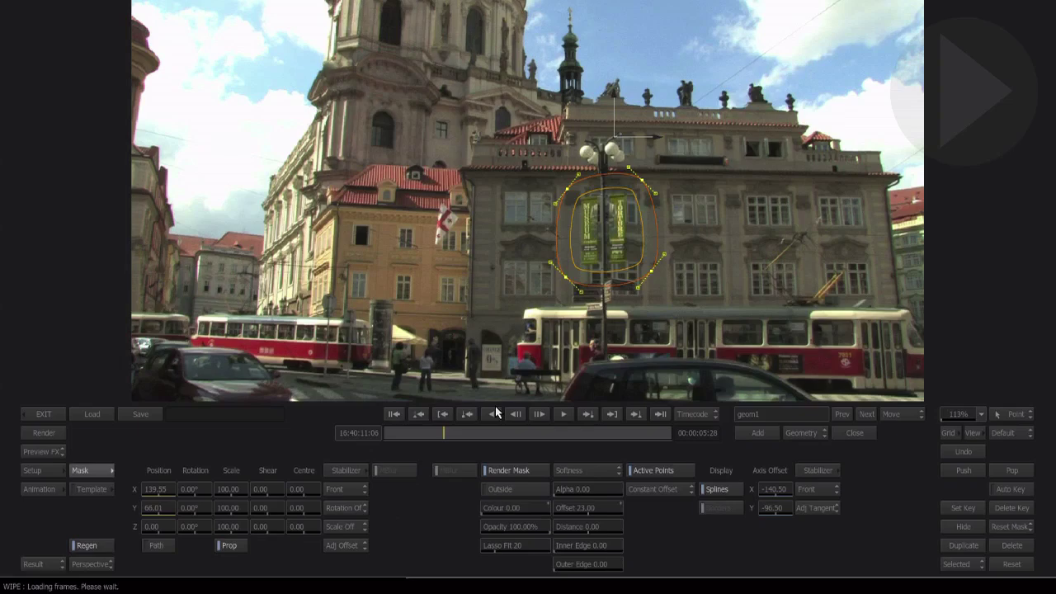
left_click_drag(477, 443, 452, 433)
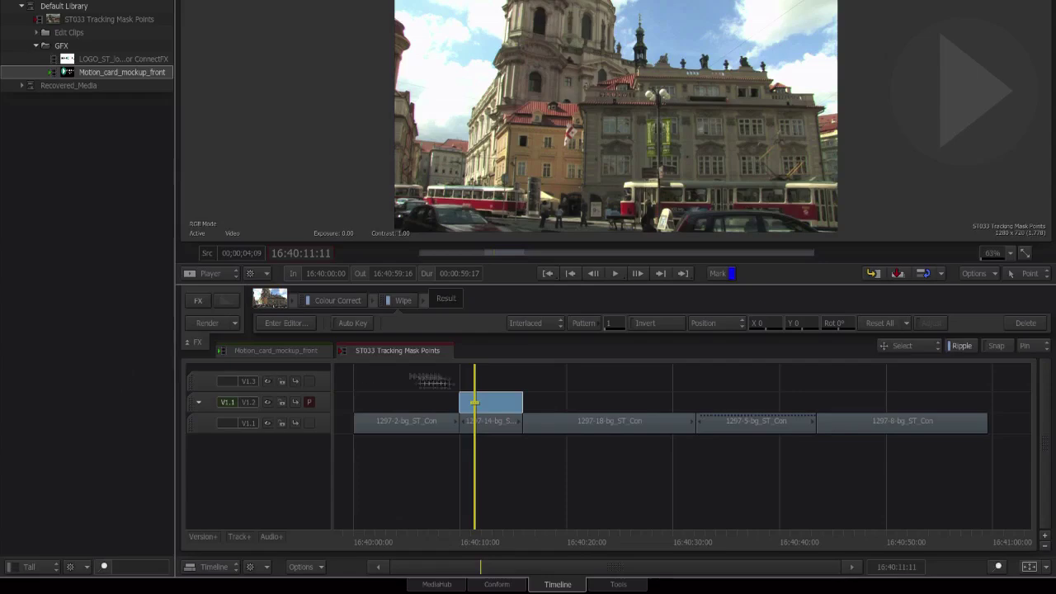
left_click(38, 414)
left_click(484, 422)
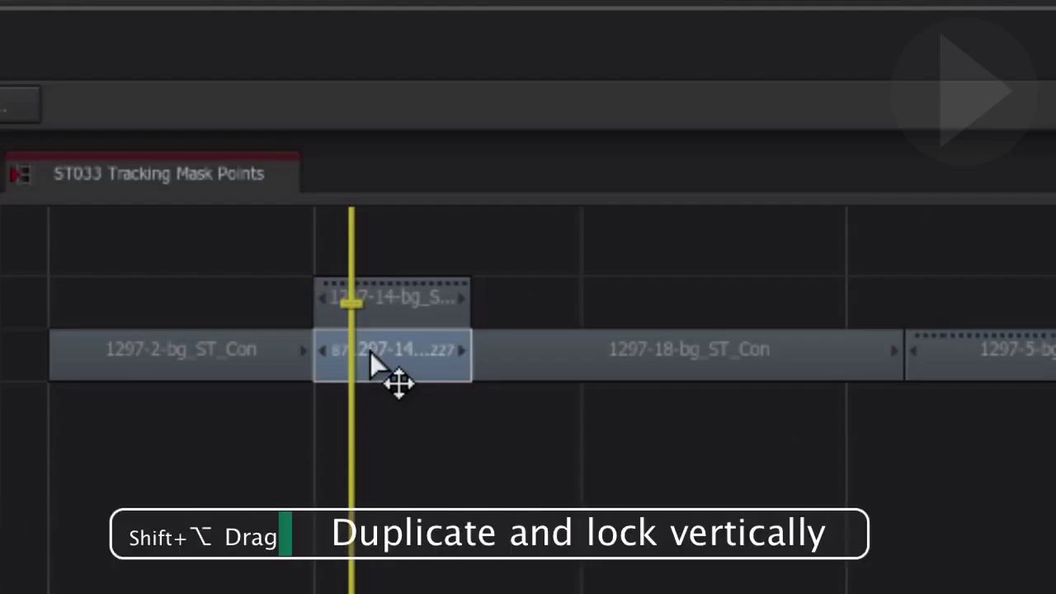
Step: Shift+Option-drag the 1297-14 clip straight up to duplicate it onto track V1.3
left_click_drag(370, 310, 372, 266)
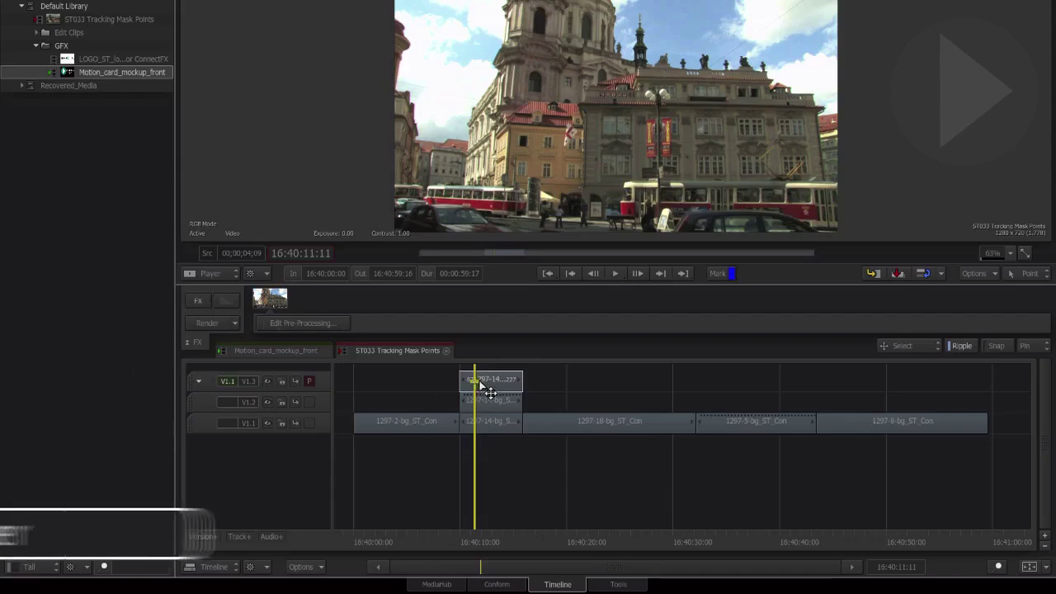
Step: Apply Colour Correct to the V1.3 copy and lower its M gain to 67.0
key("ctrl+Tab")
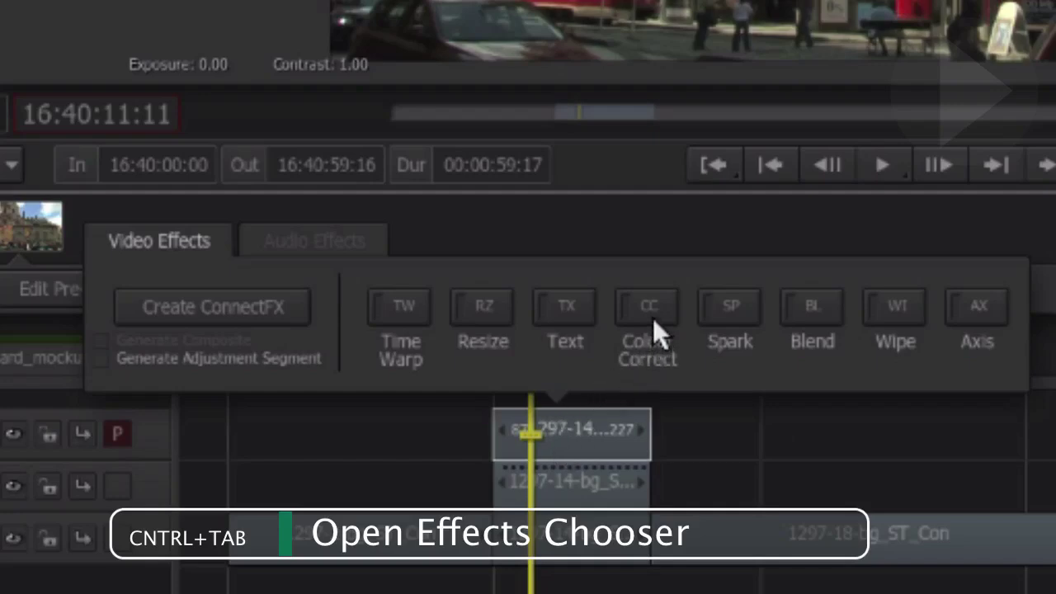
left_click(655, 322)
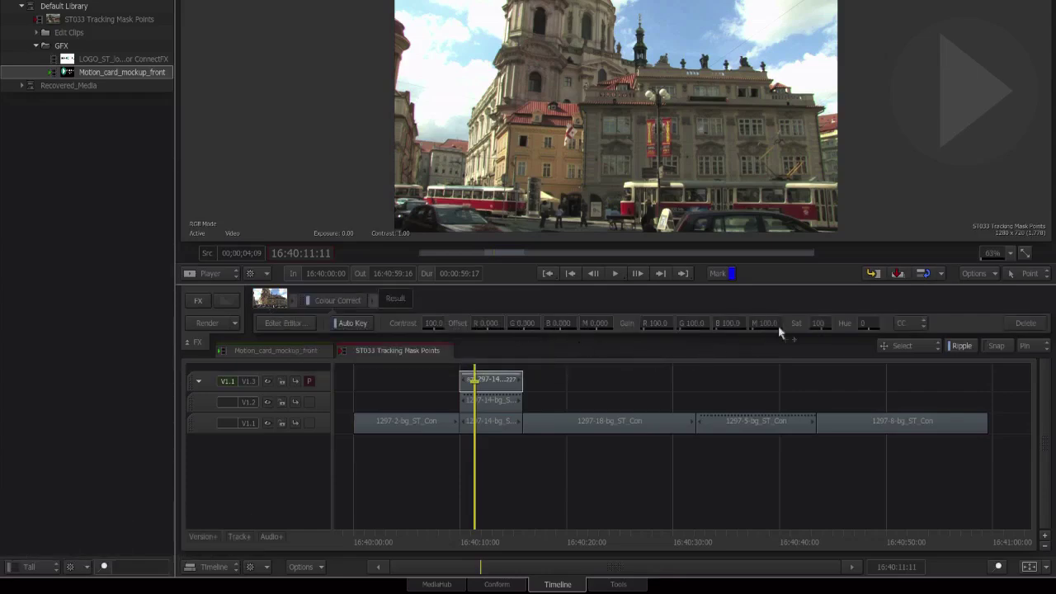
left_click_drag(763, 323, 613, 311)
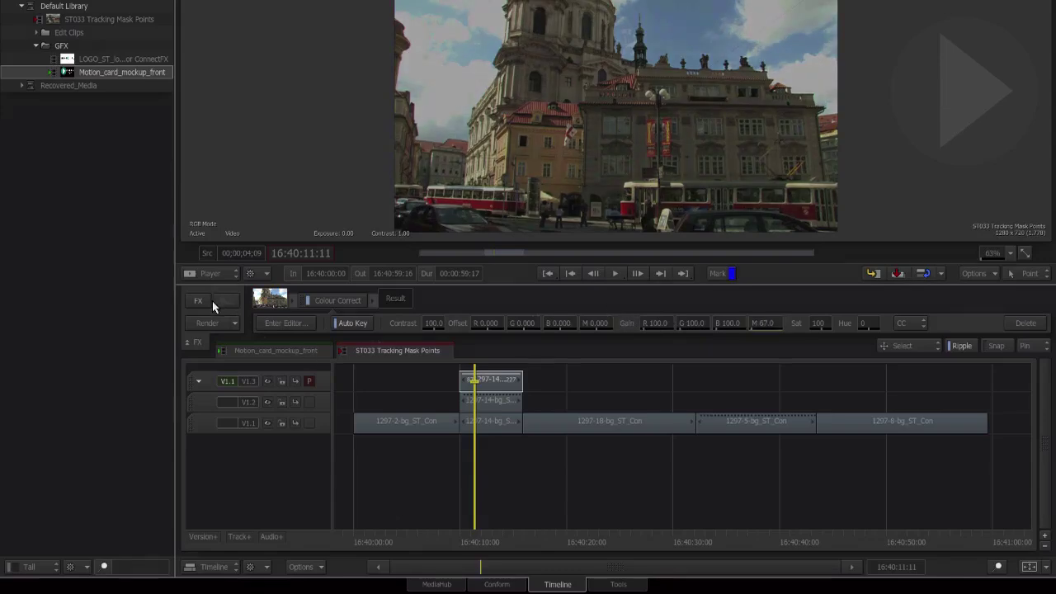
Step: Add a Wipe after the Colour Correct on V1.3 and enter its mask editor
left_click(286, 341)
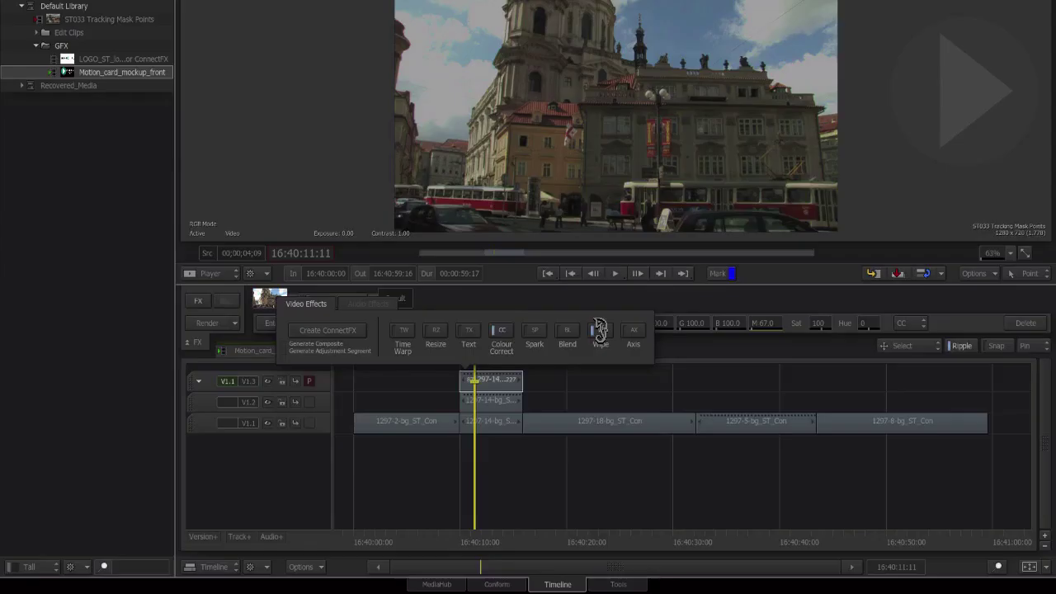
left_click(883, 363)
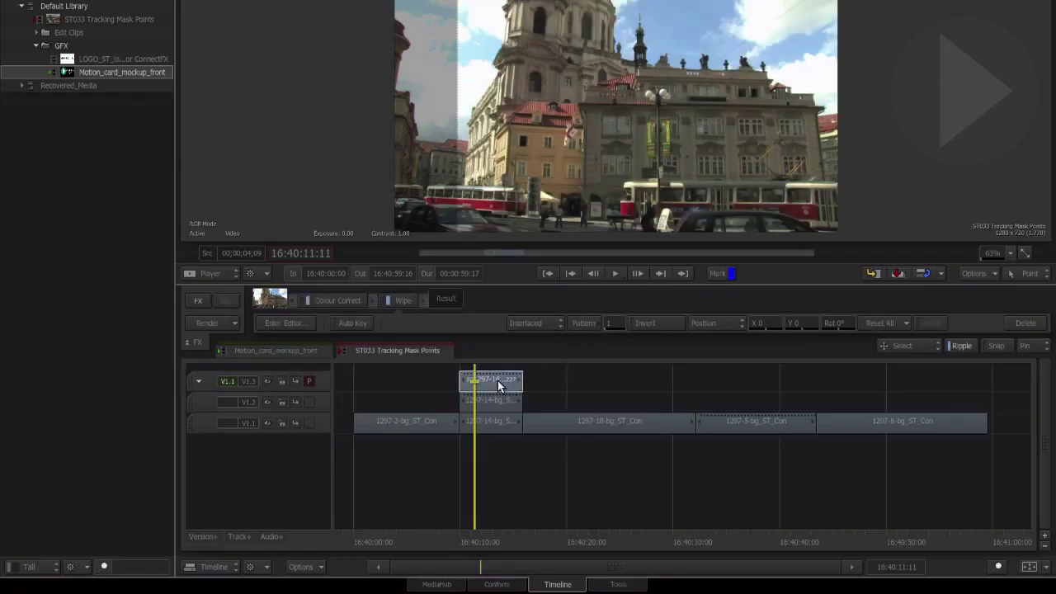
double_click(497, 381)
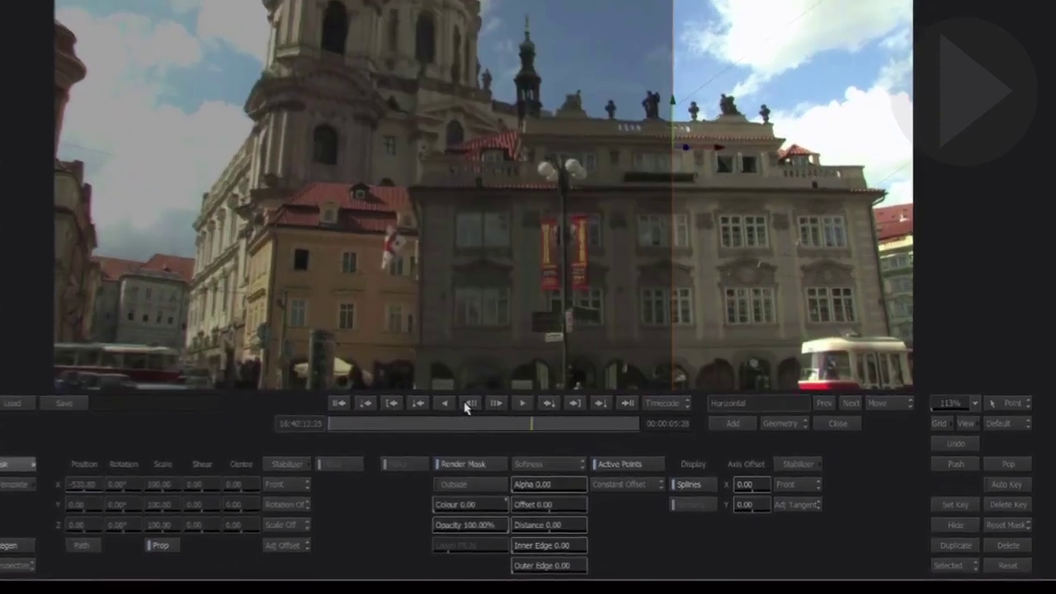
Step: Set the action to apply to all nodes and delete the default wipe geometry
left_click(946, 569)
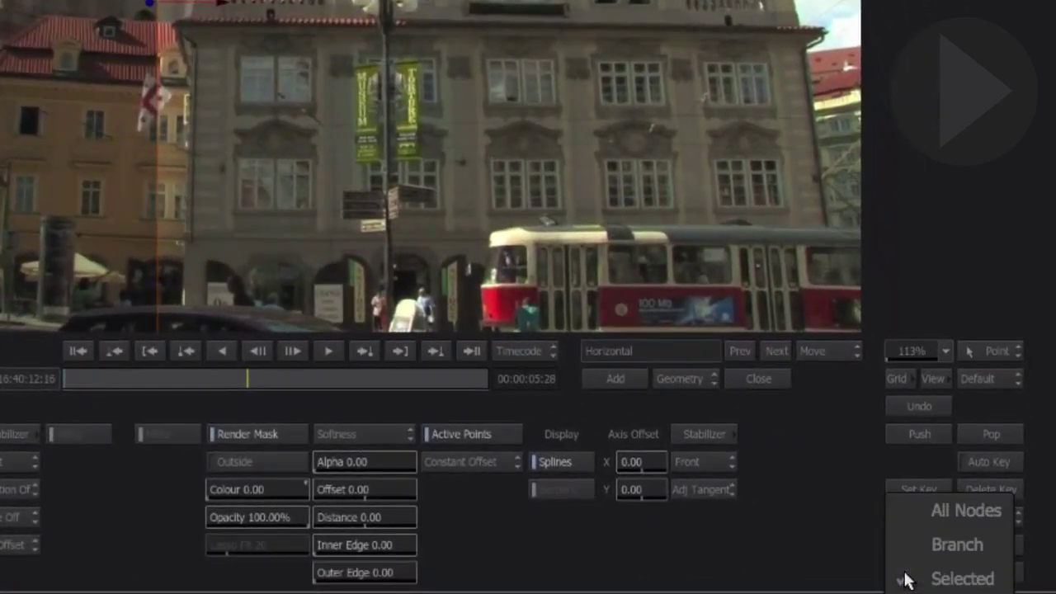
left_click(933, 514)
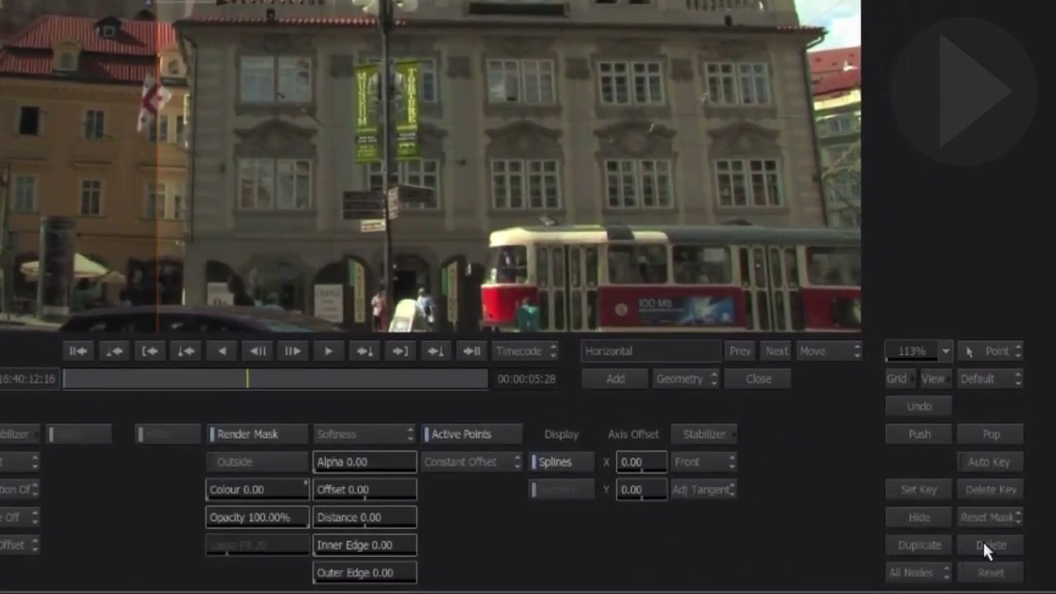
left_click(987, 547)
left_click(924, 532)
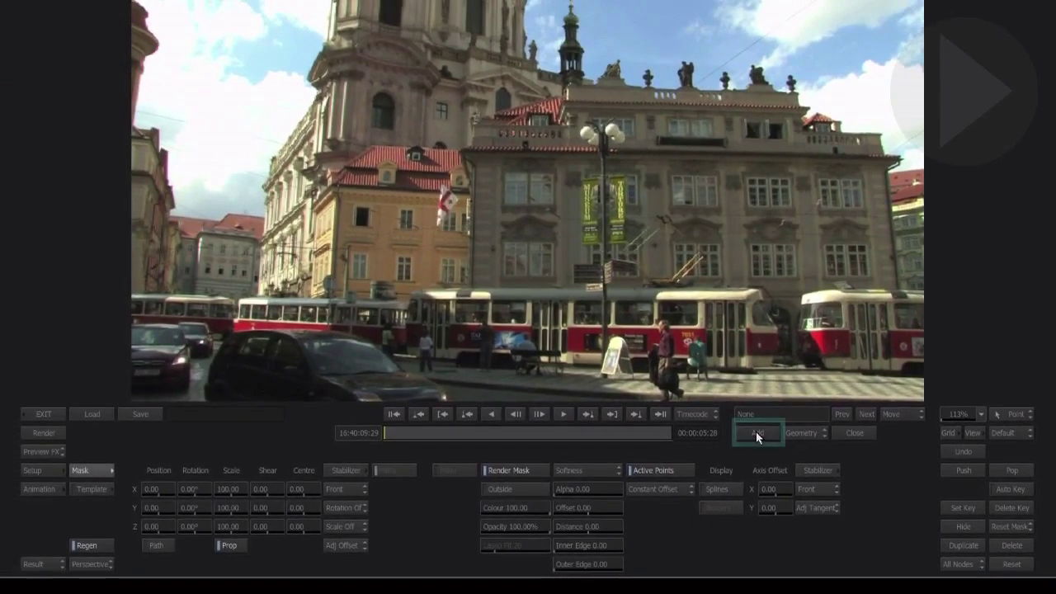
Step: Add a new mask geometry, geom1, and zoom the viewer to 300%
left_click(740, 427)
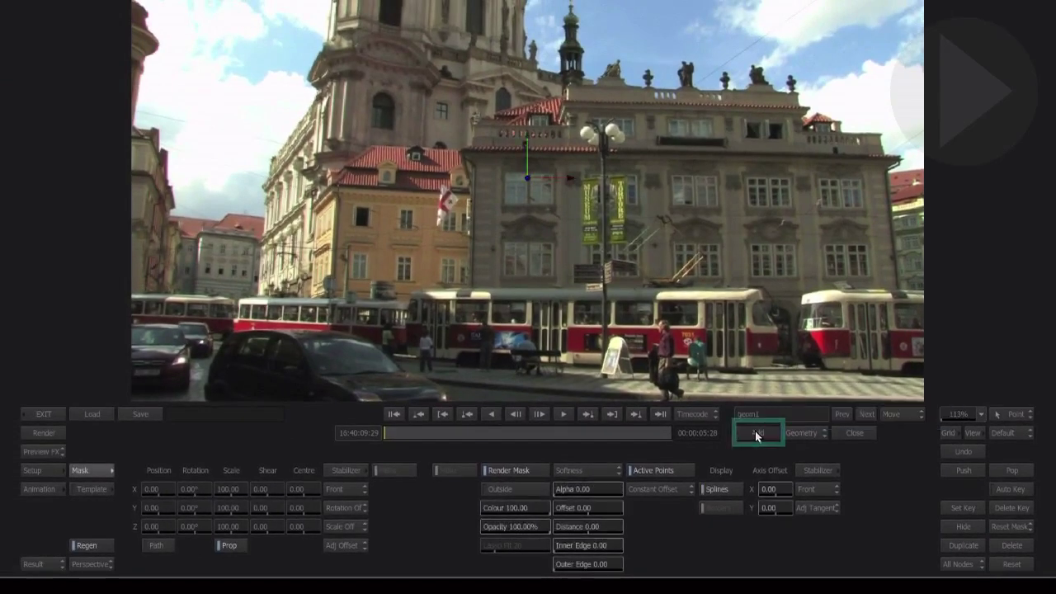
left_click(959, 415)
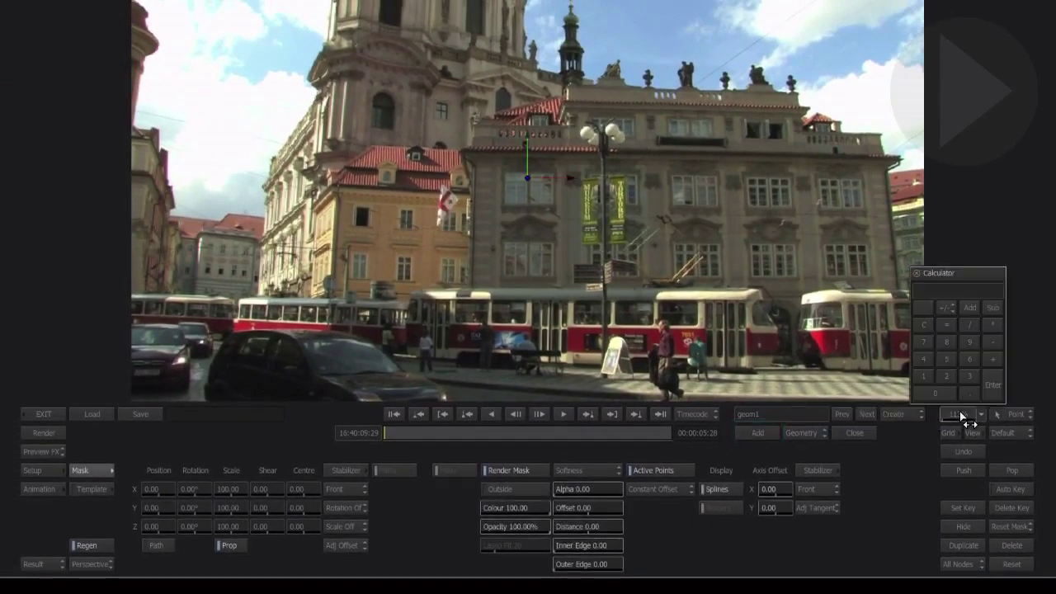
type("300")
key("Return")
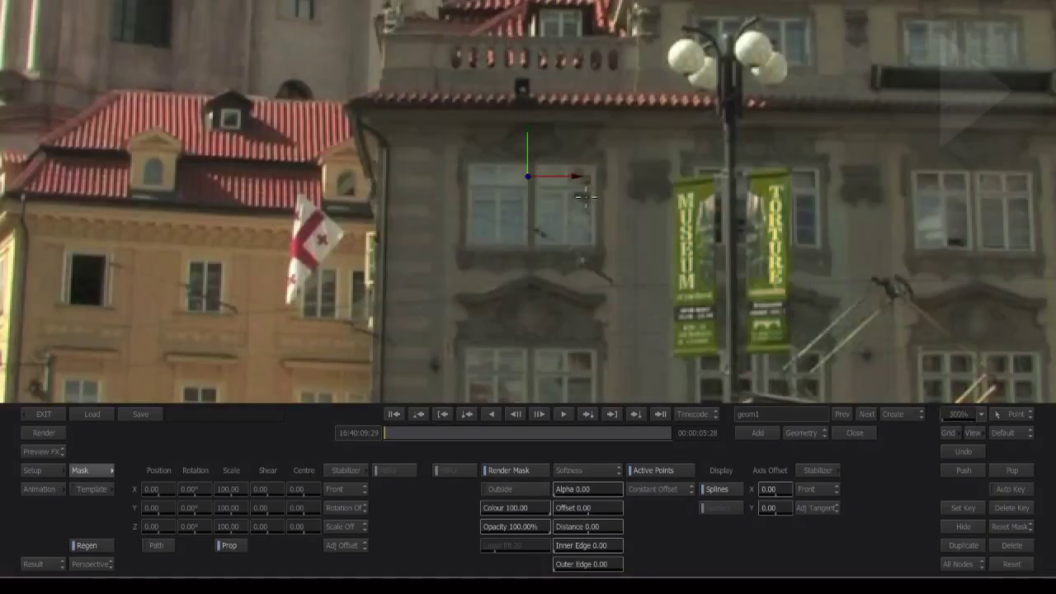
Step: Pan to the church tower and trace a closed spline around its arched window
key("ctrl+super")
left_click_drag(250, 90, 485, 365)
left_click_drag(453, 165, 443, 321)
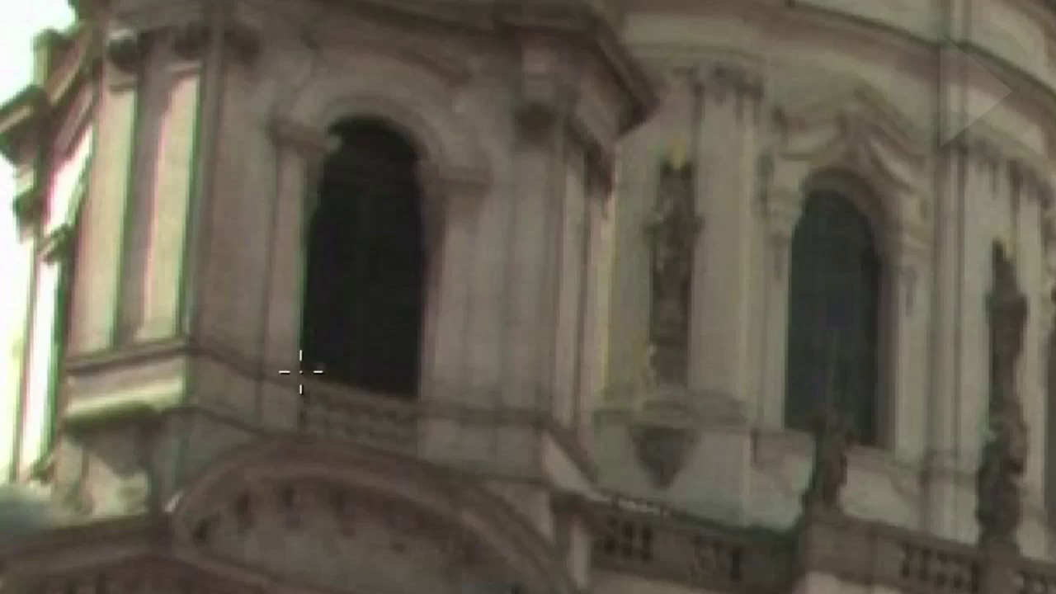
mouse_move(302, 372)
left_mouse_down()
mouse_move(306, 207)
mouse_move(308, 223)
mouse_move(328, 146)
mouse_move(347, 124)
mouse_move(330, 114)
mouse_move(330, 124)
mouse_move(369, 104)
mouse_move(382, 117)
mouse_move(398, 105)
mouse_move(429, 153)
mouse_move(410, 172)
mouse_move(438, 292)
mouse_move(429, 264)
mouse_move(427, 382)
mouse_move(414, 402)
mouse_move(413, 384)
mouse_move(420, 396)
mouse_move(302, 359)
left_mouse_up()
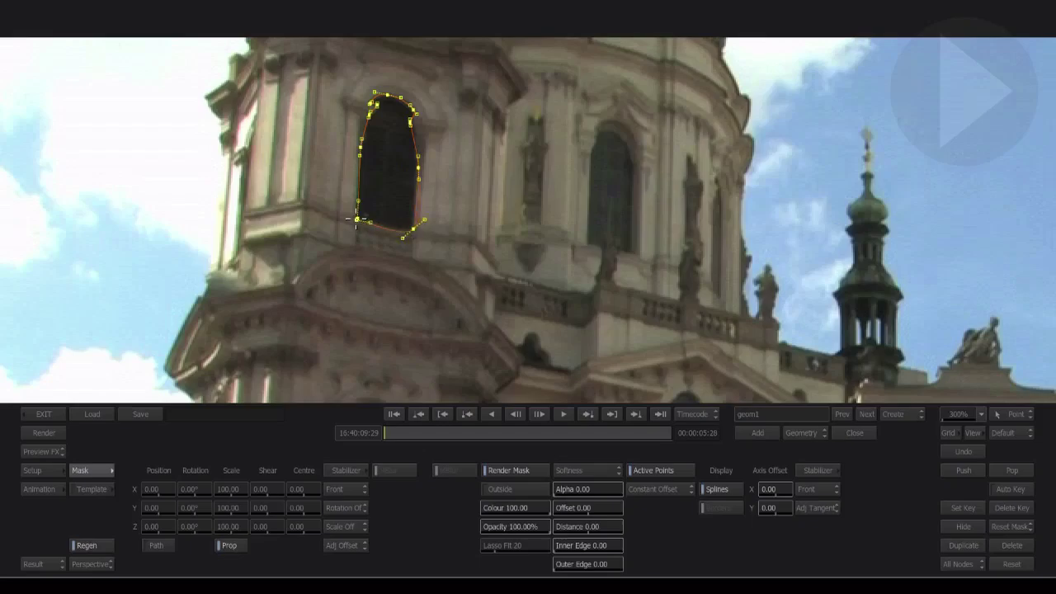
left_click_drag(357, 218, 351, 207)
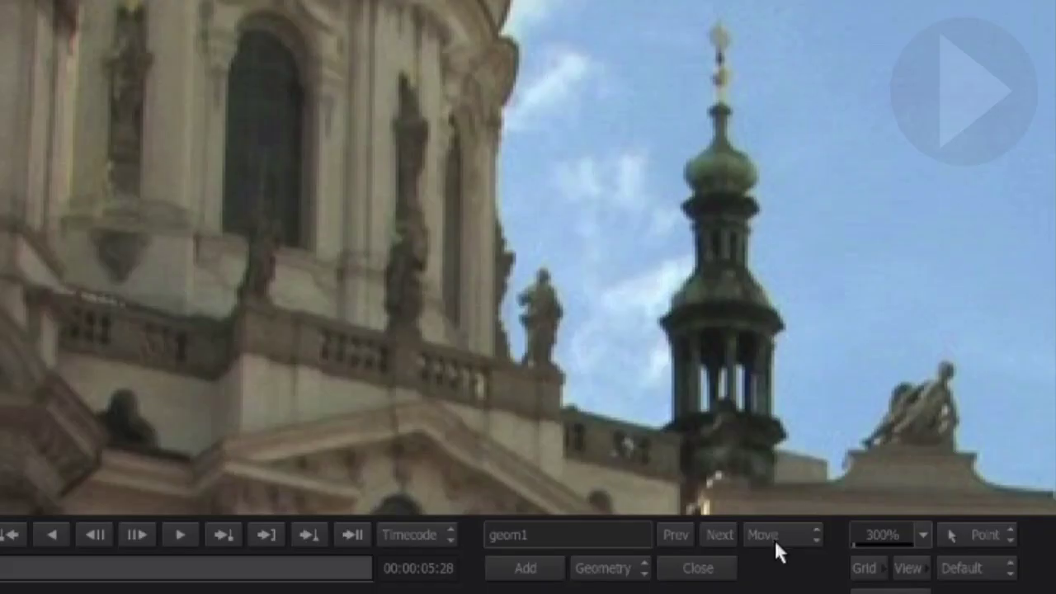
Step: Sharpen the mask's bottom-left corner point in Break mode, then return to Move mode
left_click(896, 416)
left_click(922, 316)
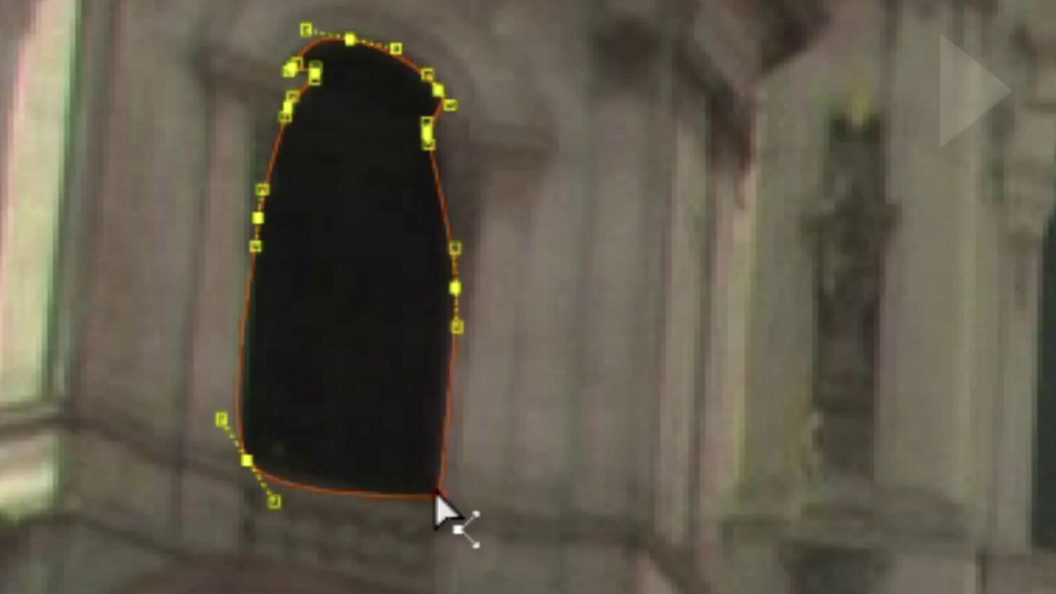
left_click(247, 460)
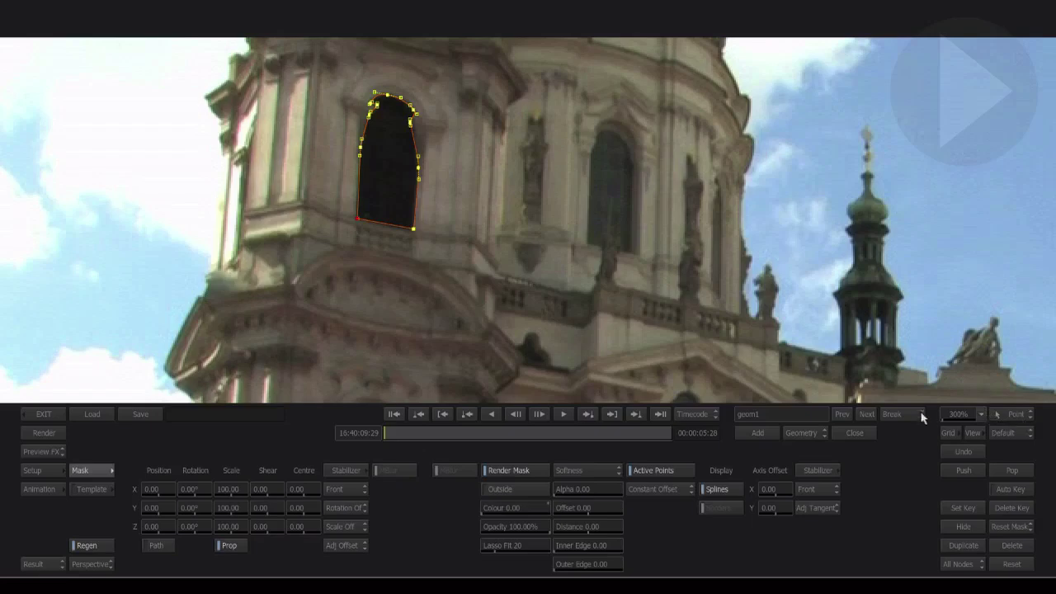
left_click(910, 409)
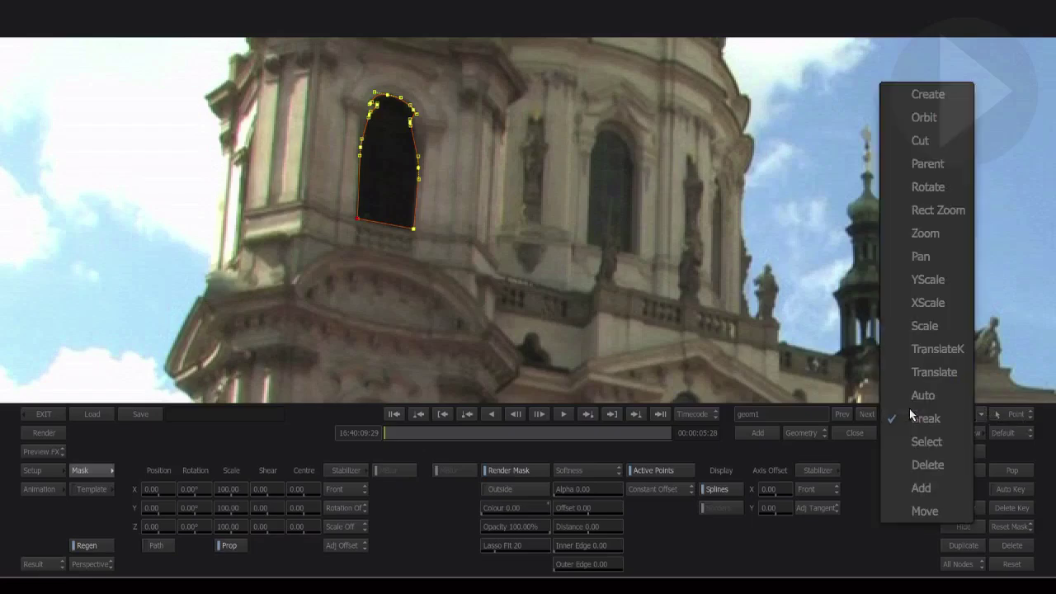
left_click(926, 511)
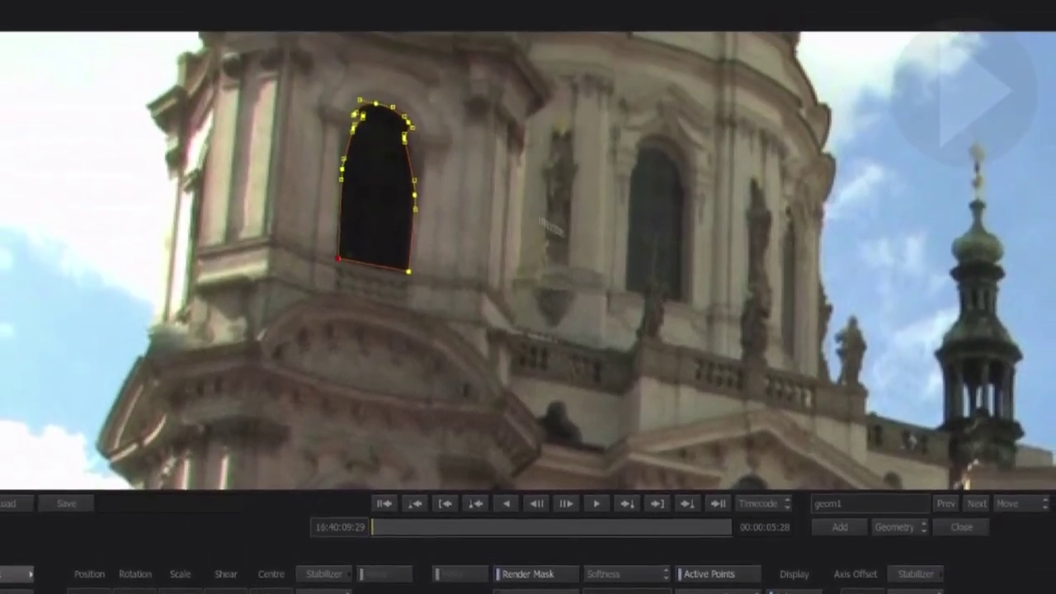
Step: Select the window mask's control points and set Adj Tangent to Adj Off
left_click_drag(309, 72, 459, 313)
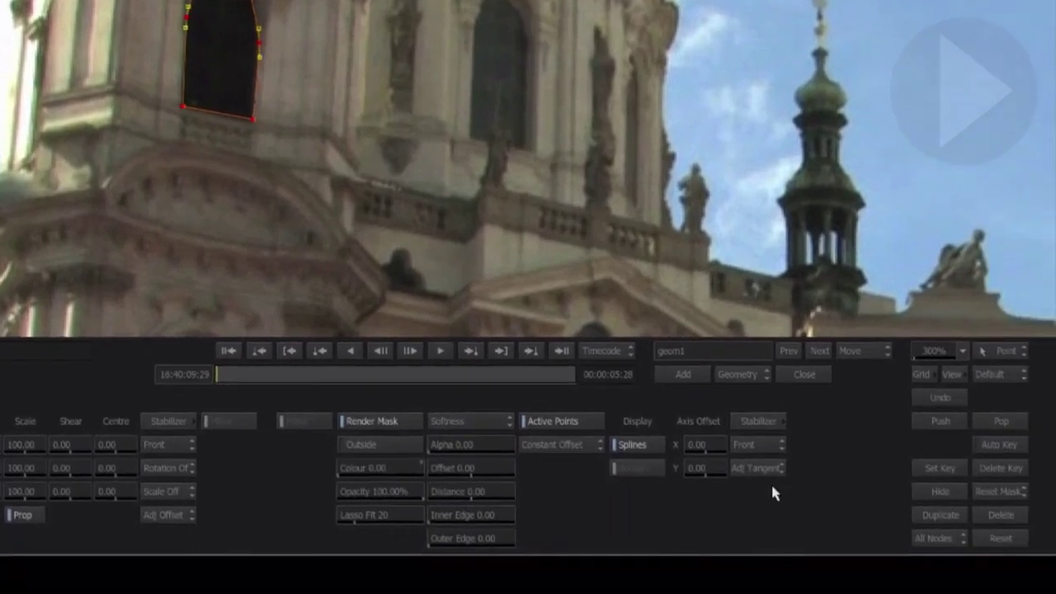
left_click(767, 470)
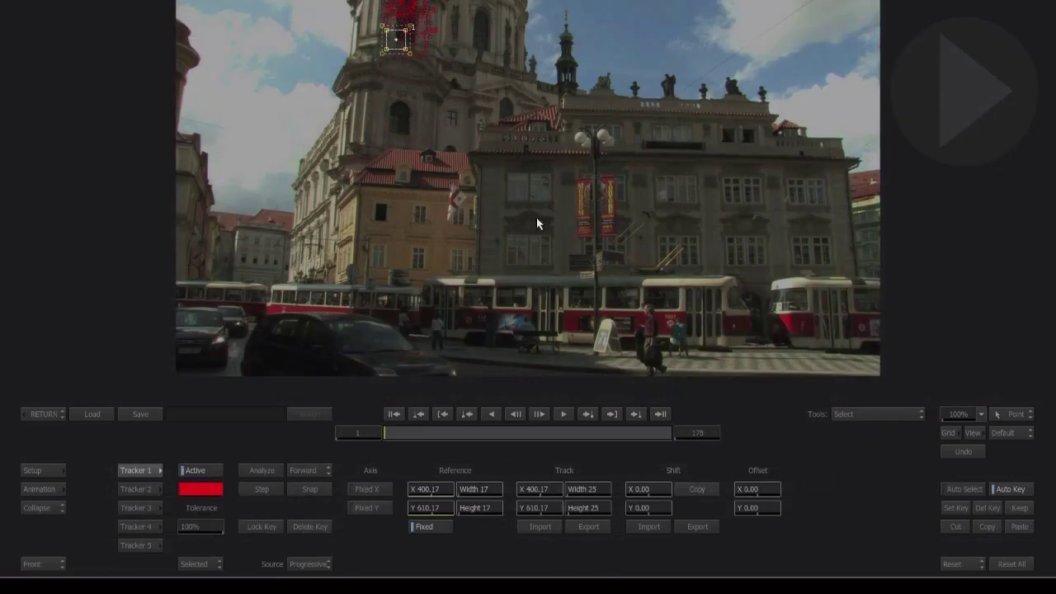
Step: At 200% viewer zoom, track the tower window over all 178 frames, then return to the geom1 mask
left_click(980, 414)
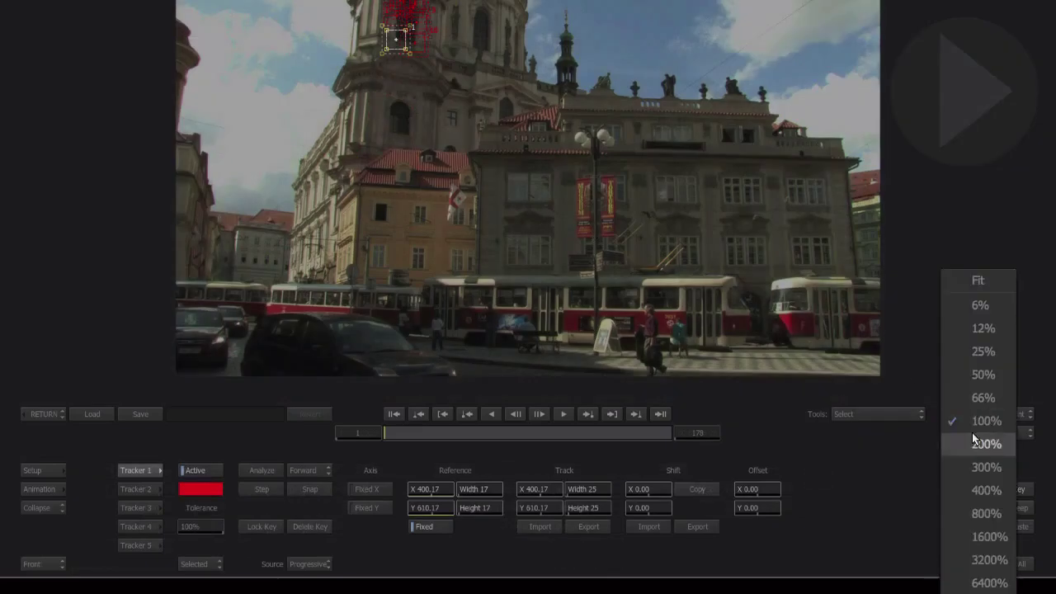
left_click(985, 444)
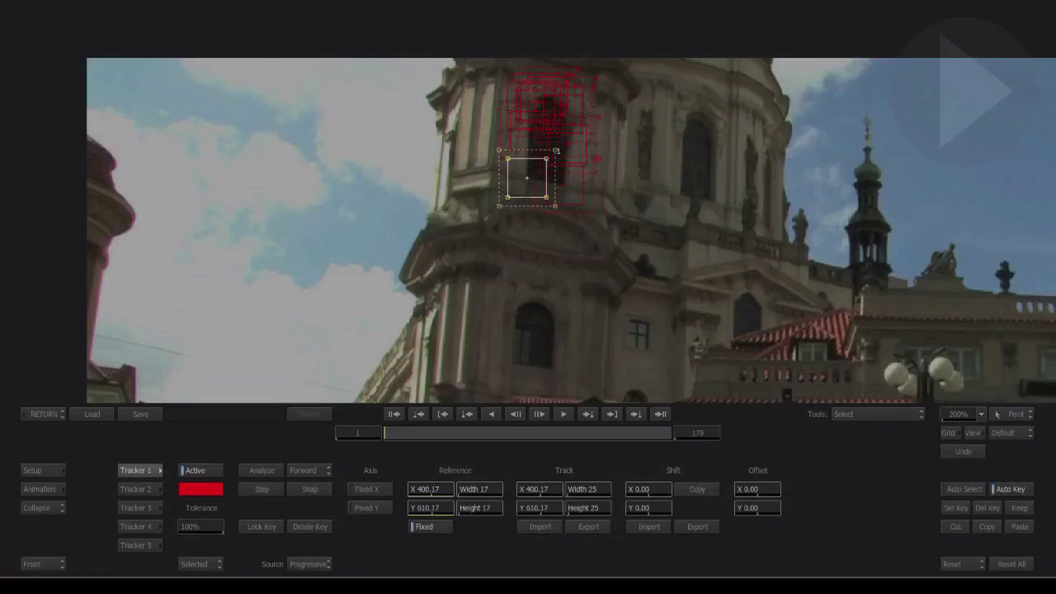
left_click(269, 469)
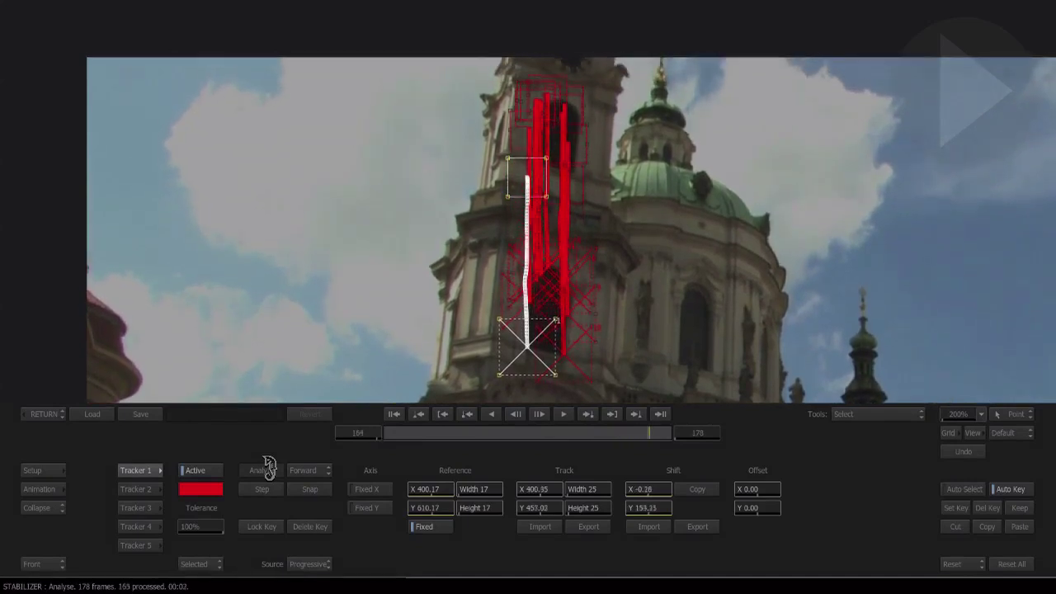
left_click(44, 413)
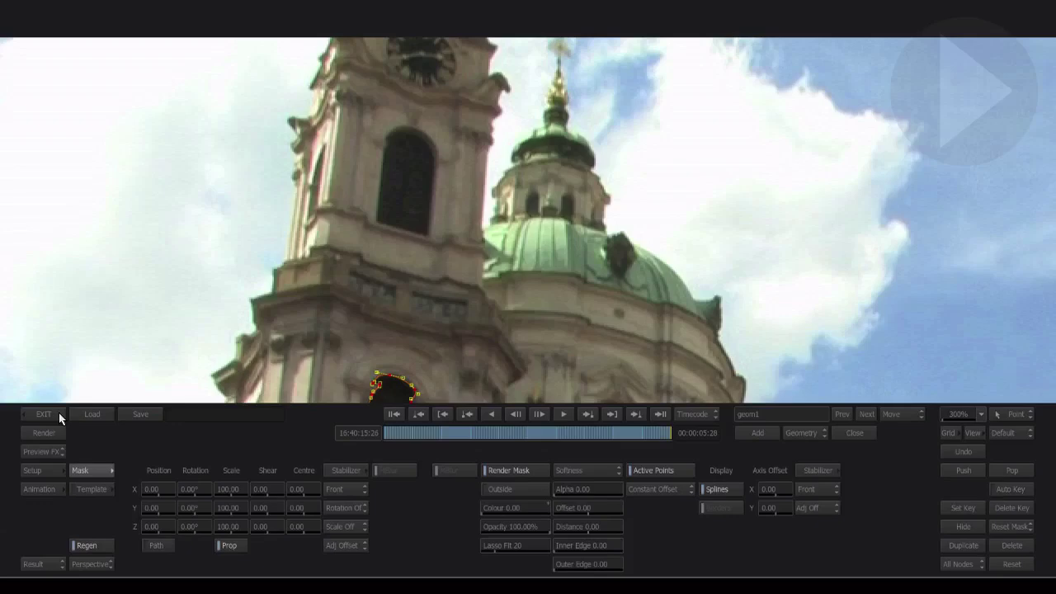
Step: Fit the frame in the viewer and scrub the clip to confirm the mask follows the window
left_click(982, 414)
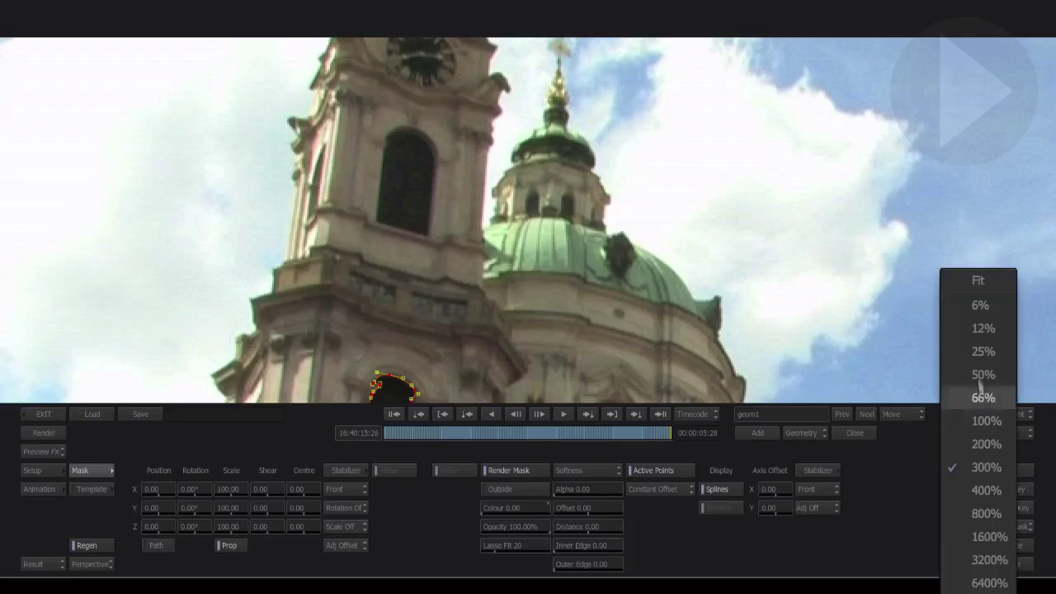
left_click(984, 289)
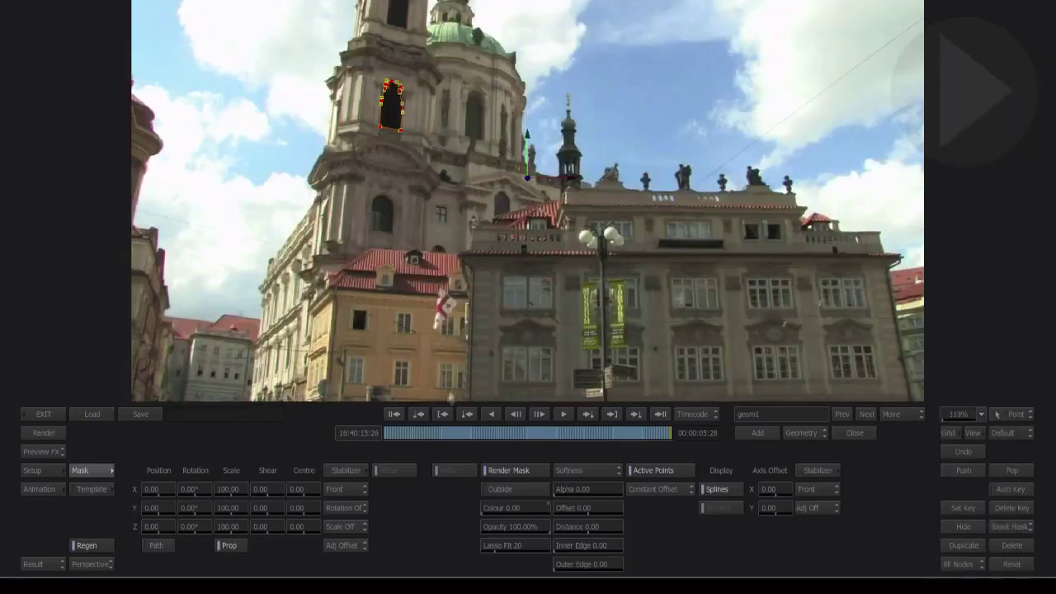
left_click(391, 433)
left_click_drag(397, 433, 477, 447)
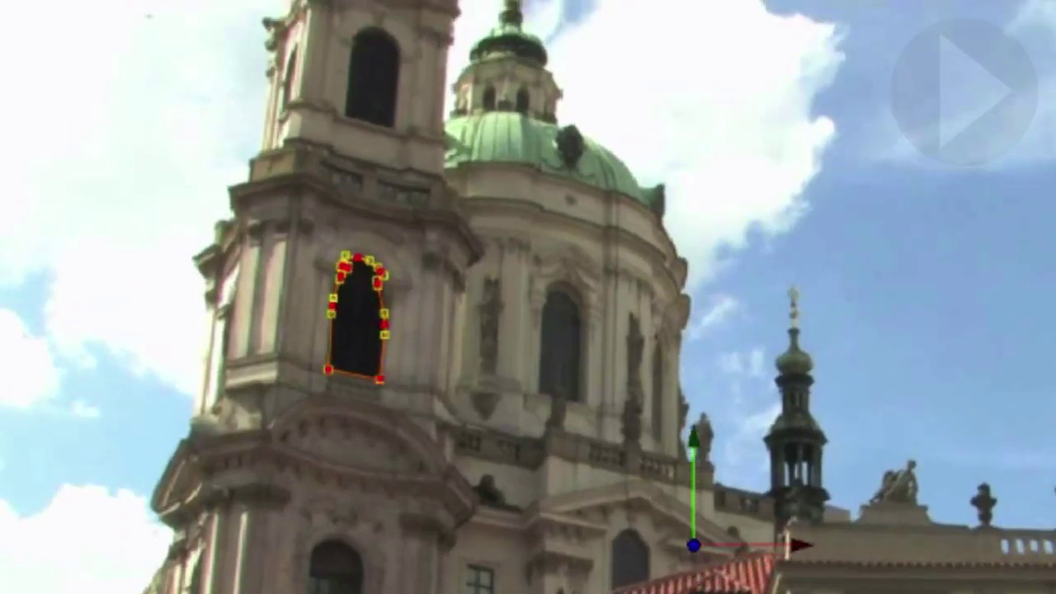
left_click_drag(463, 437, 324, 425)
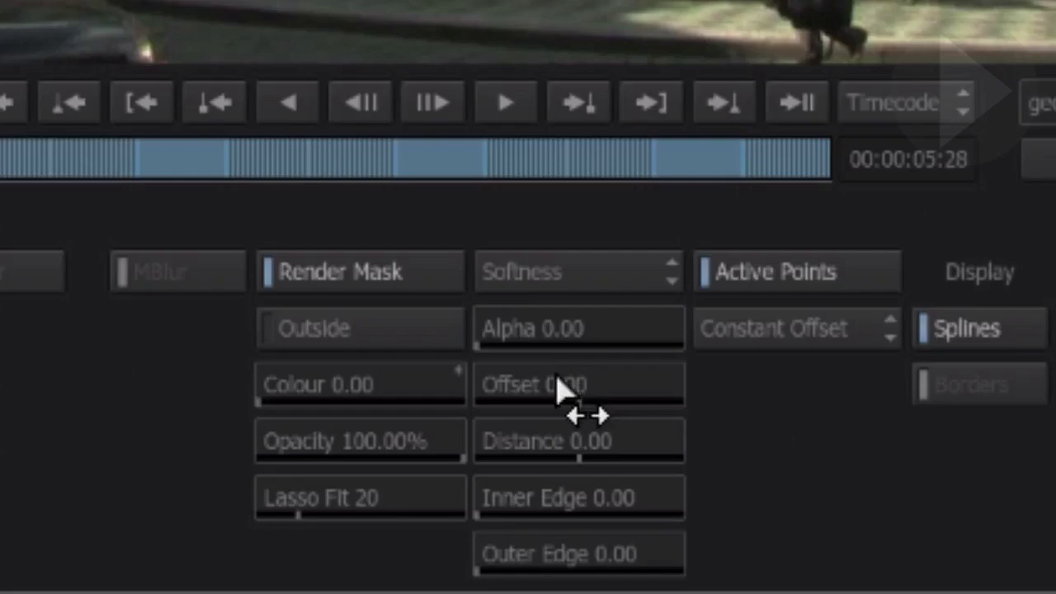
Step: Set the geom1 mask offset to 3.00 and abort the playback render
left_click_drag(584, 512, 601, 510)
mouse_move(617, 382)
left_mouse_down()
mouse_move(642, 382)
mouse_move(601, 382)
left_mouse_up()
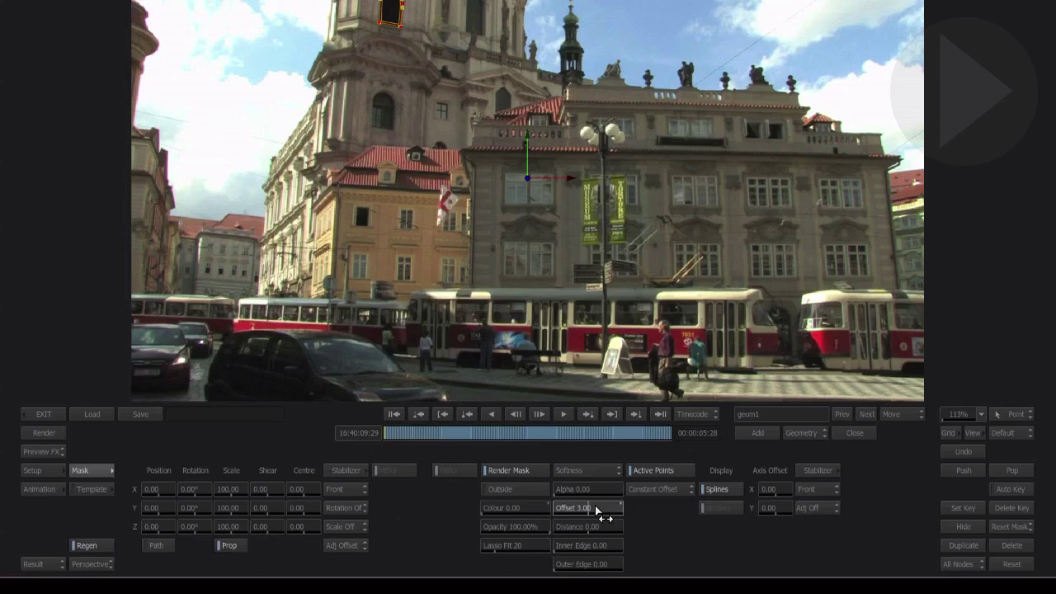
left_click_drag(598, 510, 597, 511)
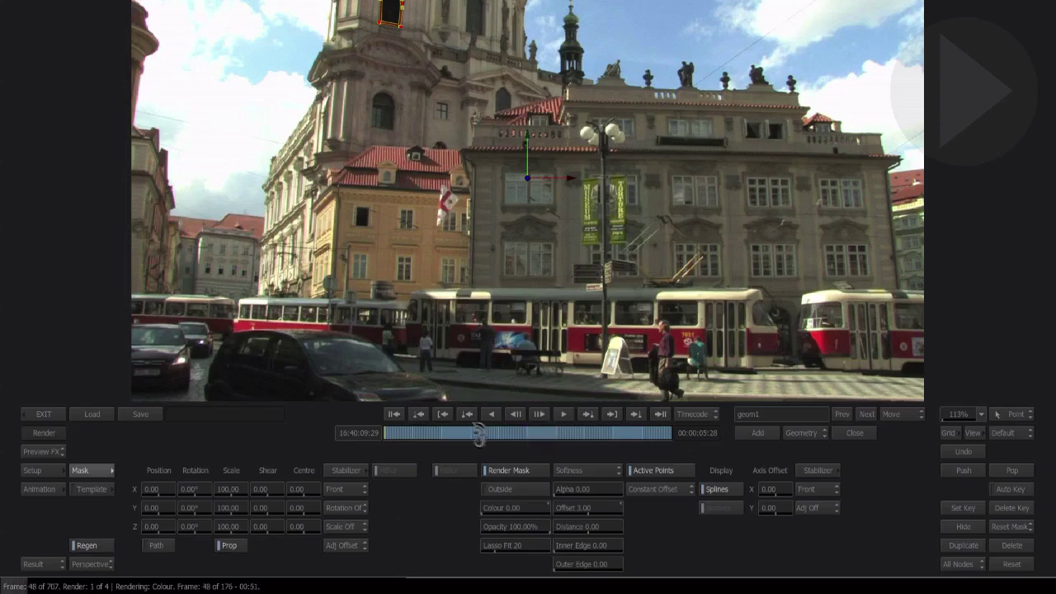
key("Escape")
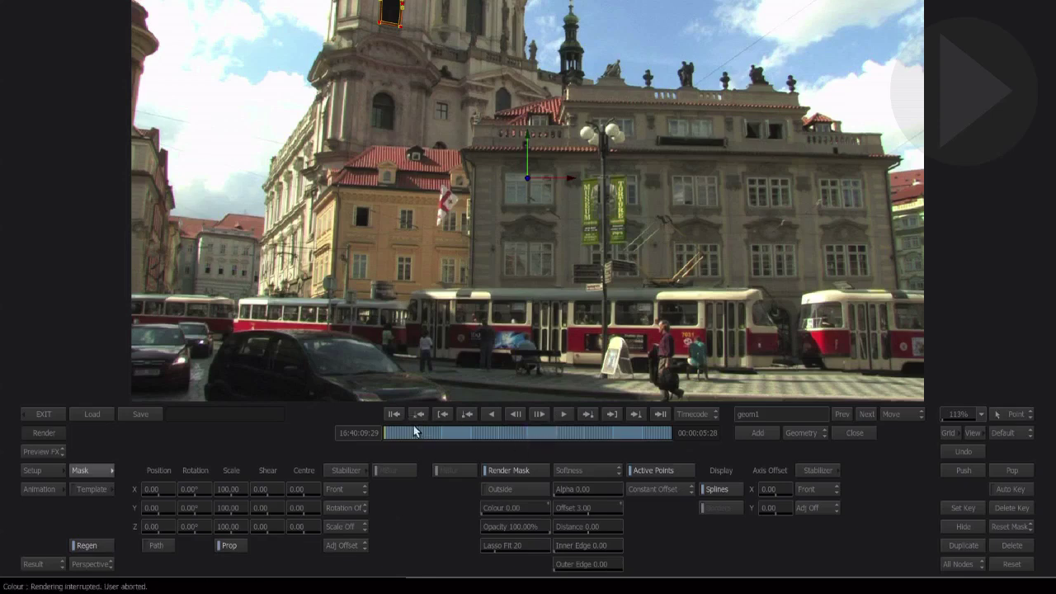